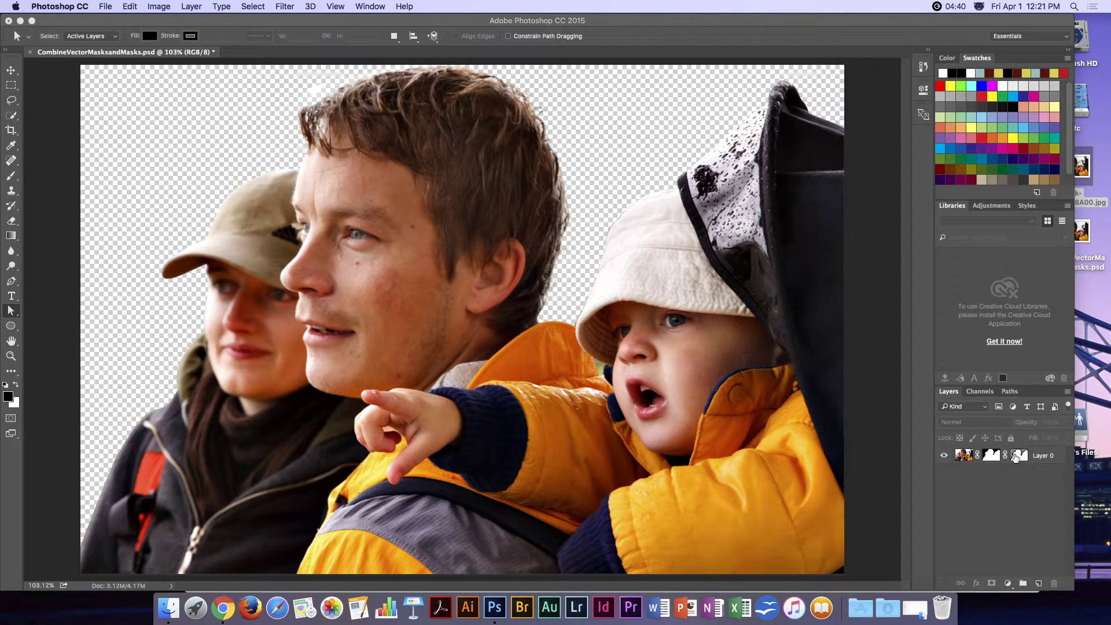
Delete the vector mask and layer mask from Layer 0, restoring the full original photo
click(1015, 457)
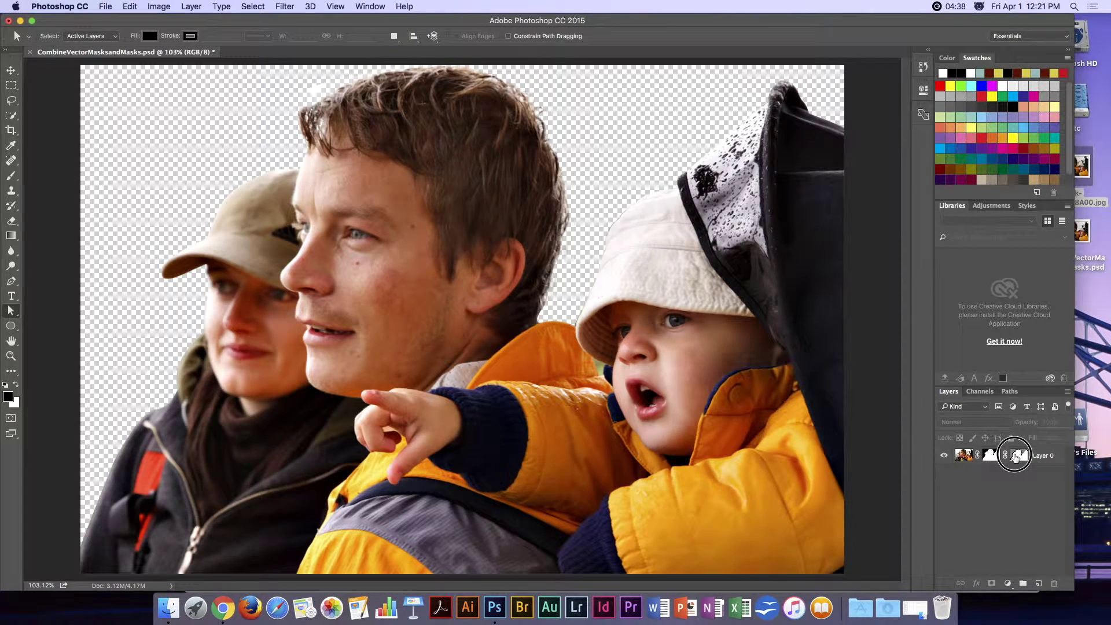
right_click(1015, 457)
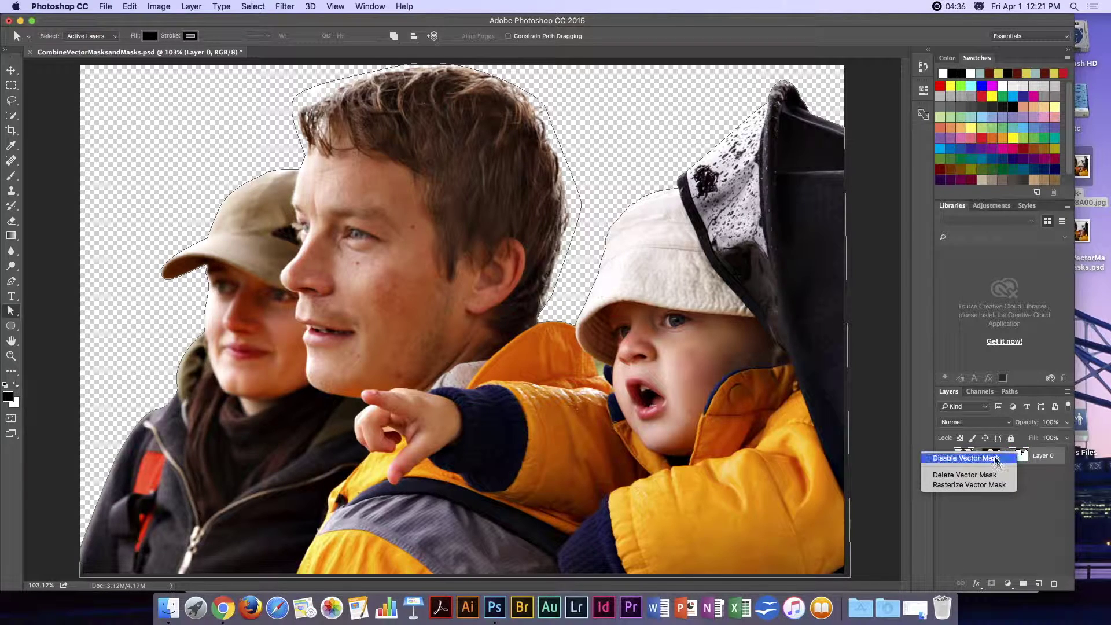
click(985, 474)
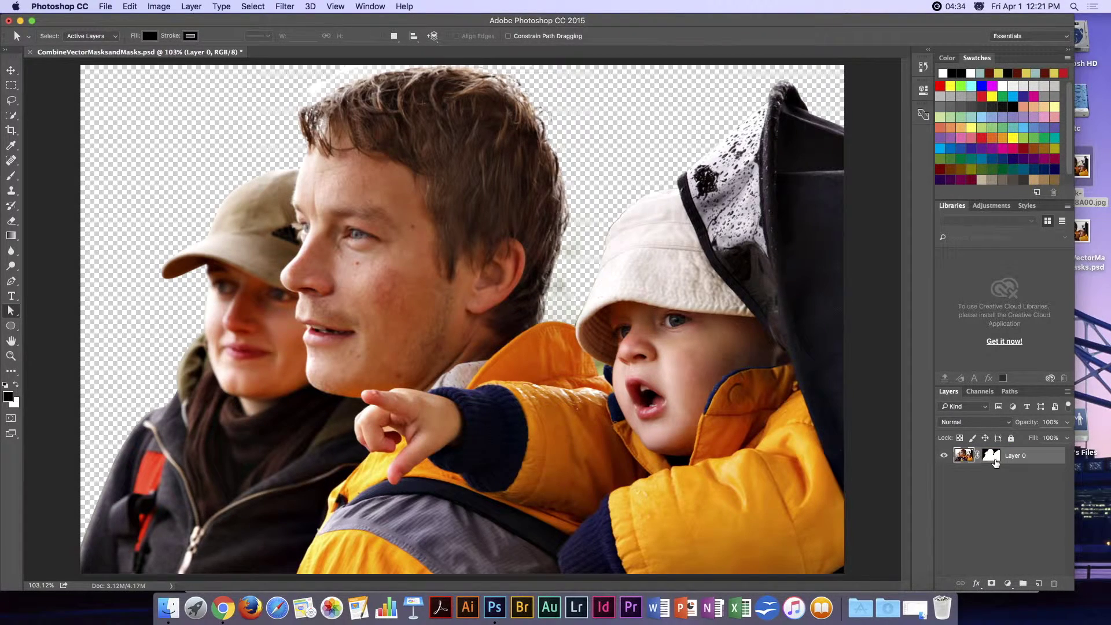
right_click(990, 456)
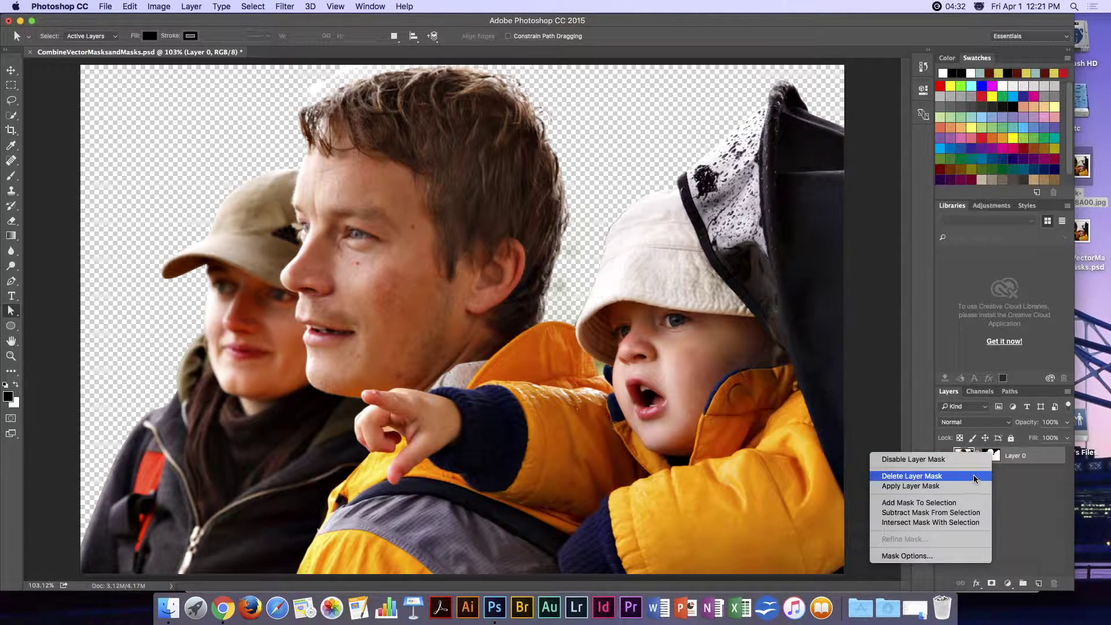
click(982, 477)
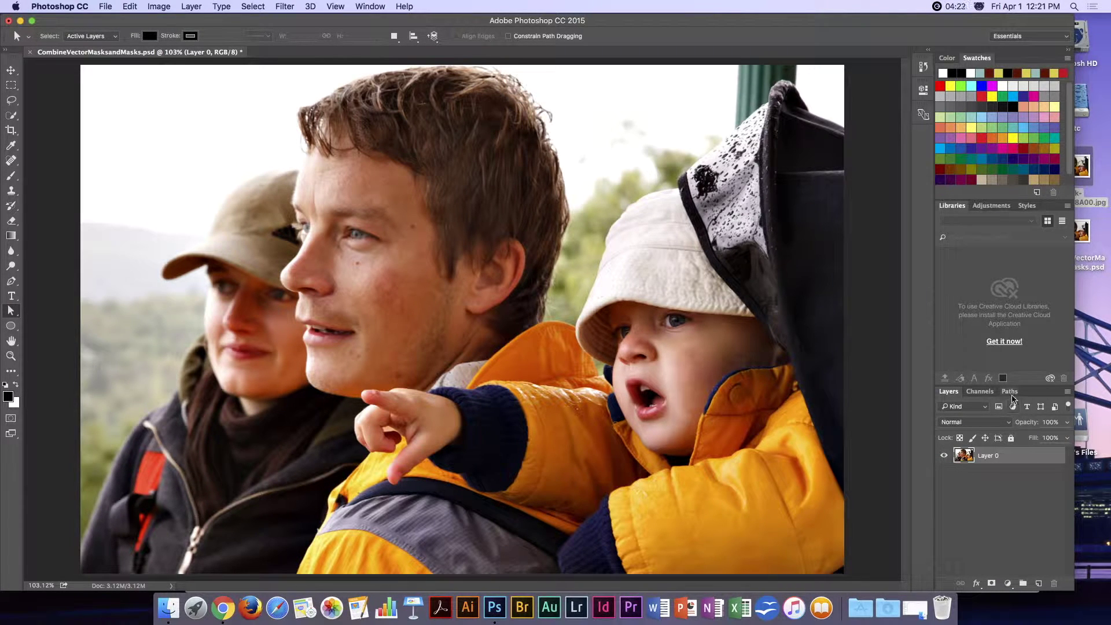
click(1010, 392)
Drag Path 1's anchor points outward and upward around the man's hair and neck
click(951, 410)
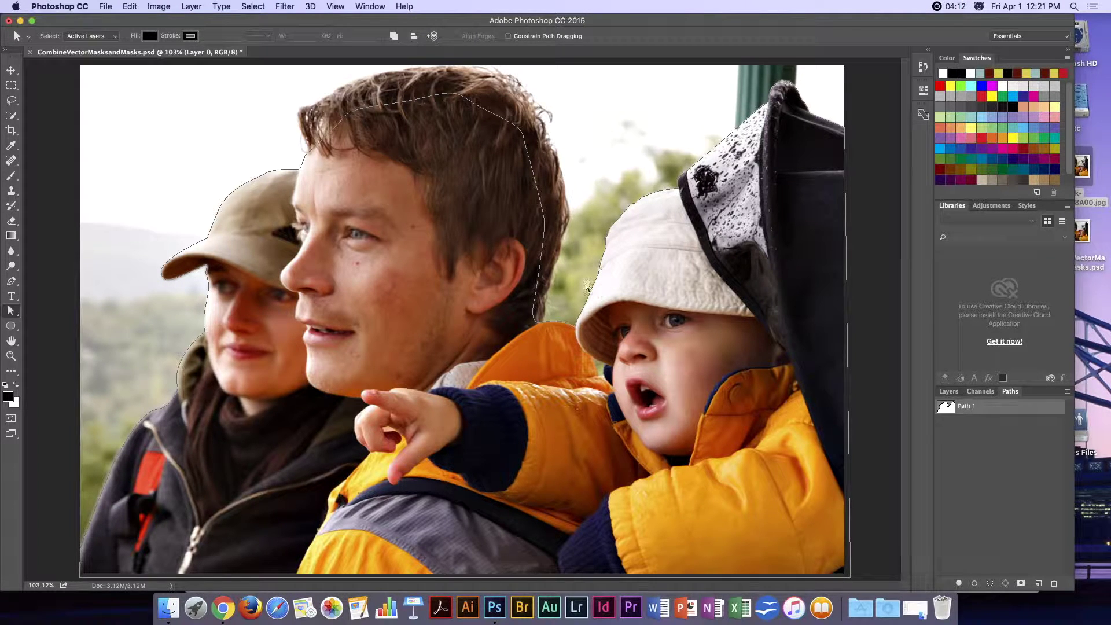
click(542, 255)
drag(545, 221, 583, 199)
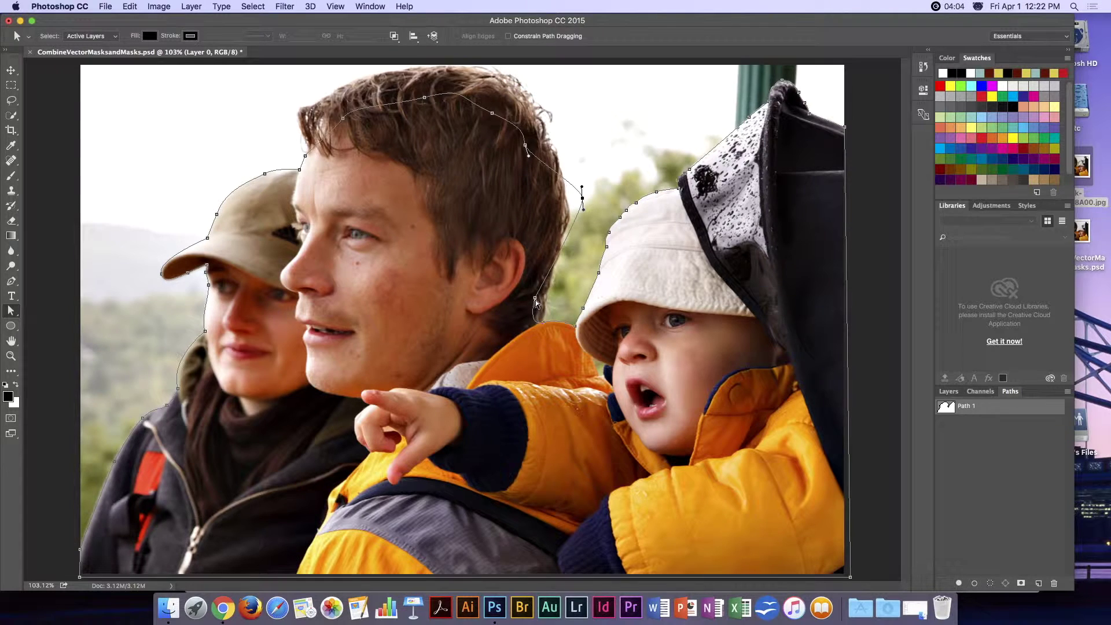
drag(536, 301, 559, 317)
drag(526, 147, 561, 97)
drag(493, 113, 501, 62)
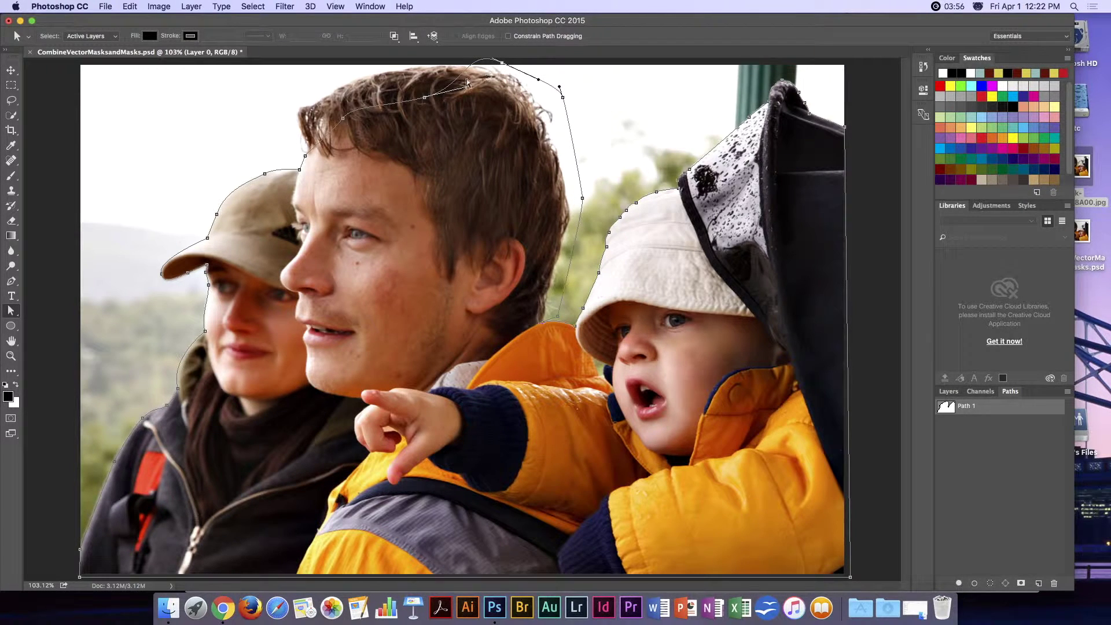
drag(424, 99, 380, 65)
drag(346, 118, 301, 95)
drag(306, 157, 295, 154)
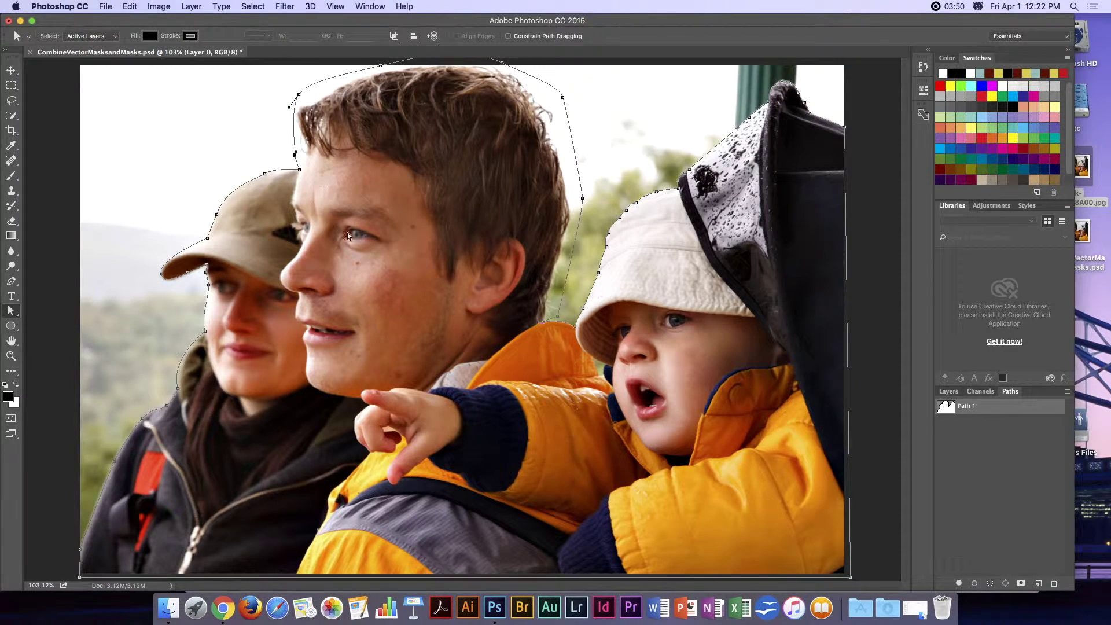
Create a vector mask on Layer 0 from Path 1, hiding everything outside the outline
click(1022, 584)
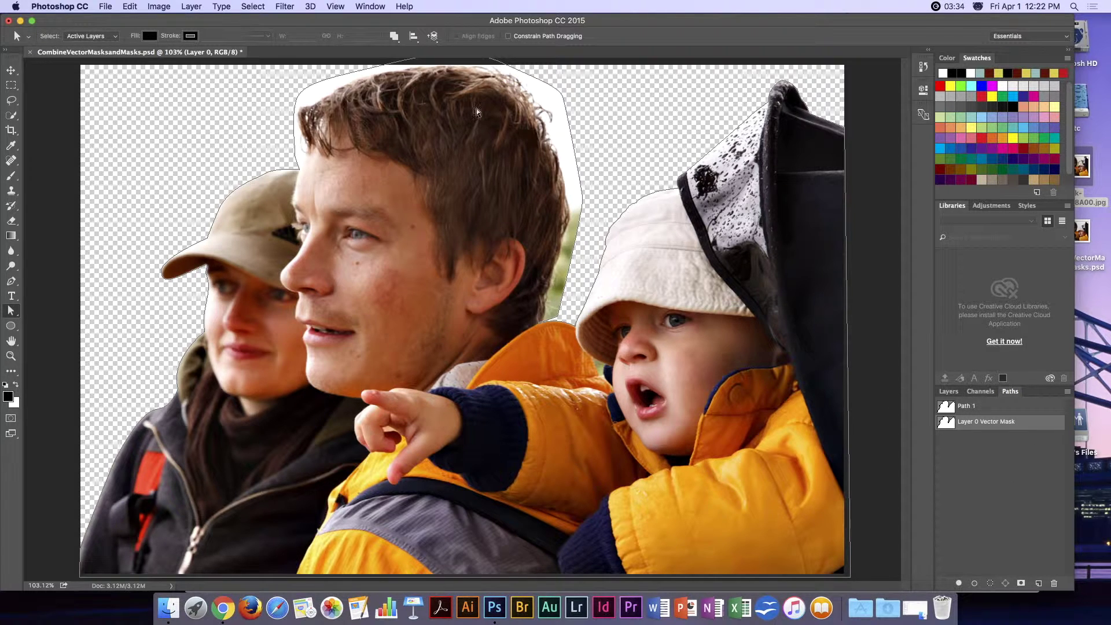
click(948, 391)
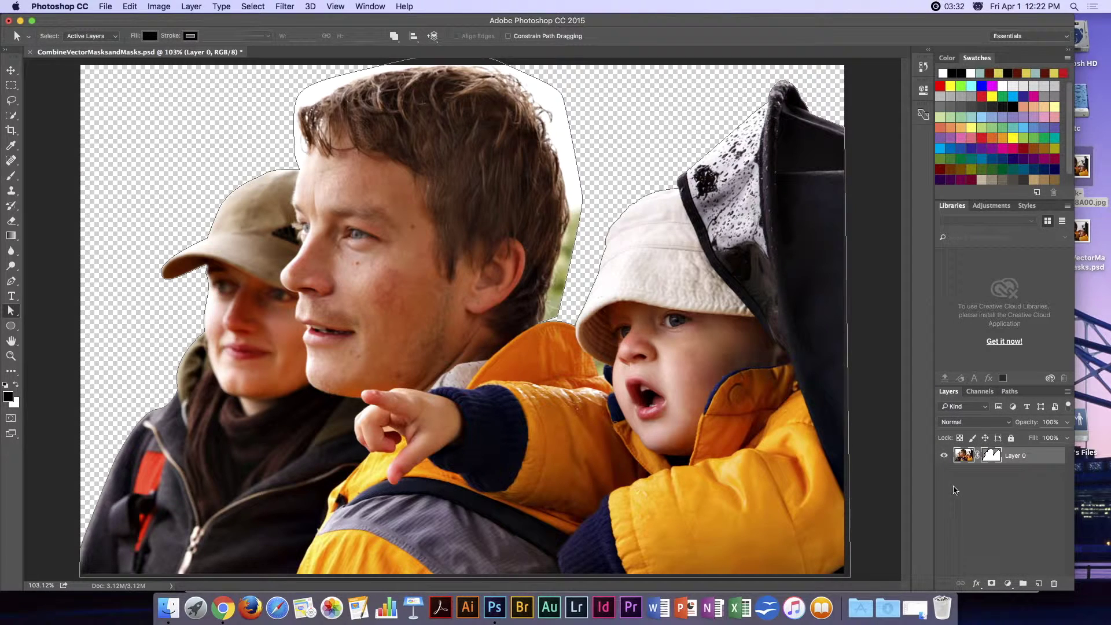
click(1013, 391)
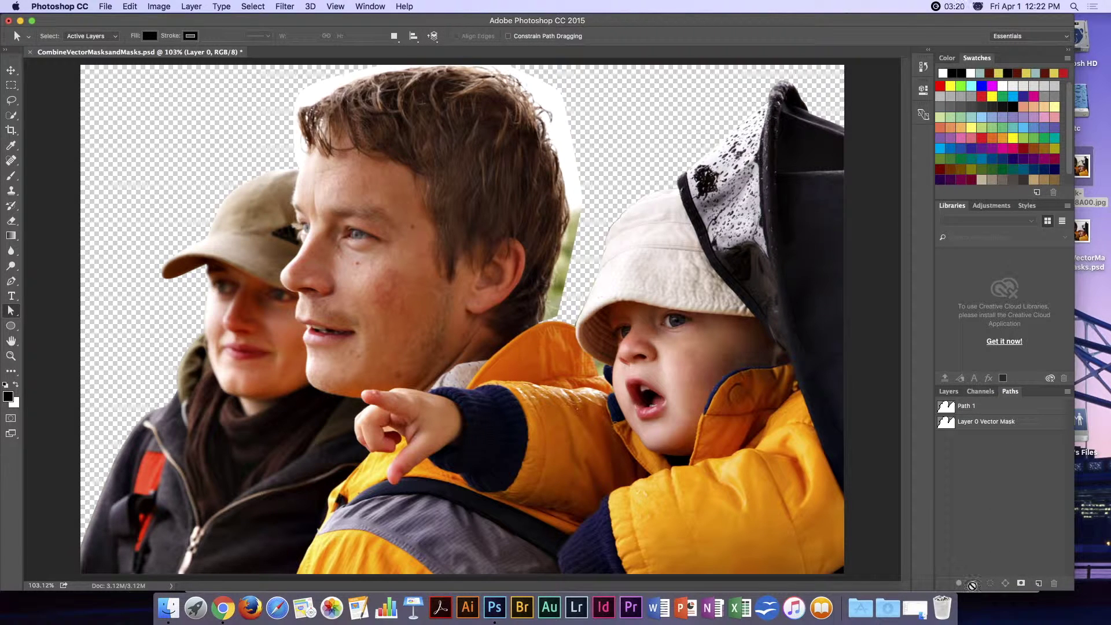
Draw a freehand Lasso selection around the leftover band above the man's hair
click(955, 392)
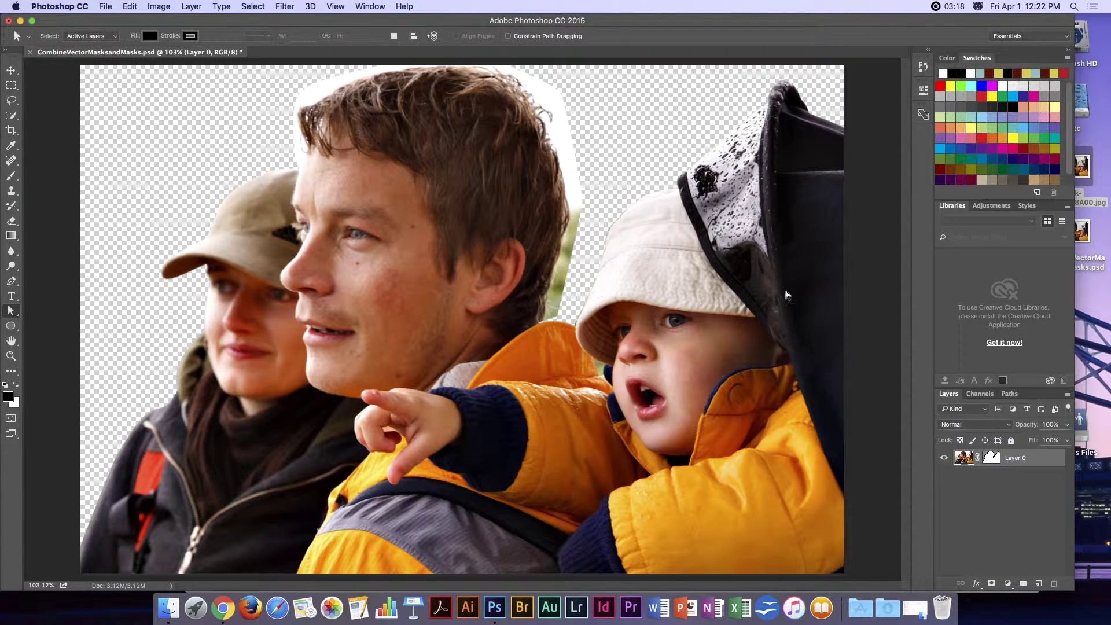
key(l)
mouse_move(277, 157)
mouse_down()
mouse_move(310, 167)
mouse_move(335, 119)
mouse_move(392, 91)
mouse_move(472, 108)
mouse_move(536, 173)
mouse_move(548, 266)
mouse_move(536, 320)
mouse_move(550, 327)
mouse_move(569, 304)
mouse_move(591, 179)
mouse_move(573, 107)
mouse_move(545, 72)
mouse_move(405, 55)
mouse_move(336, 68)
mouse_move(296, 86)
mouse_move(280, 159)
mouse_up()
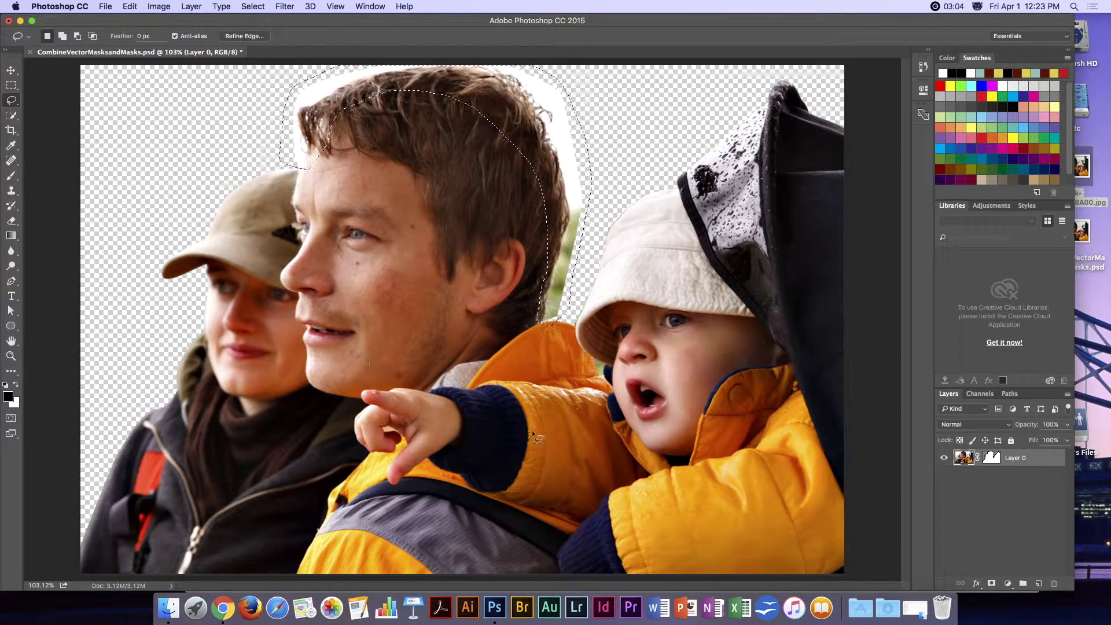
Add a layer mask from the hair selection, fill the vector-mask area white, then deselect
click(991, 584)
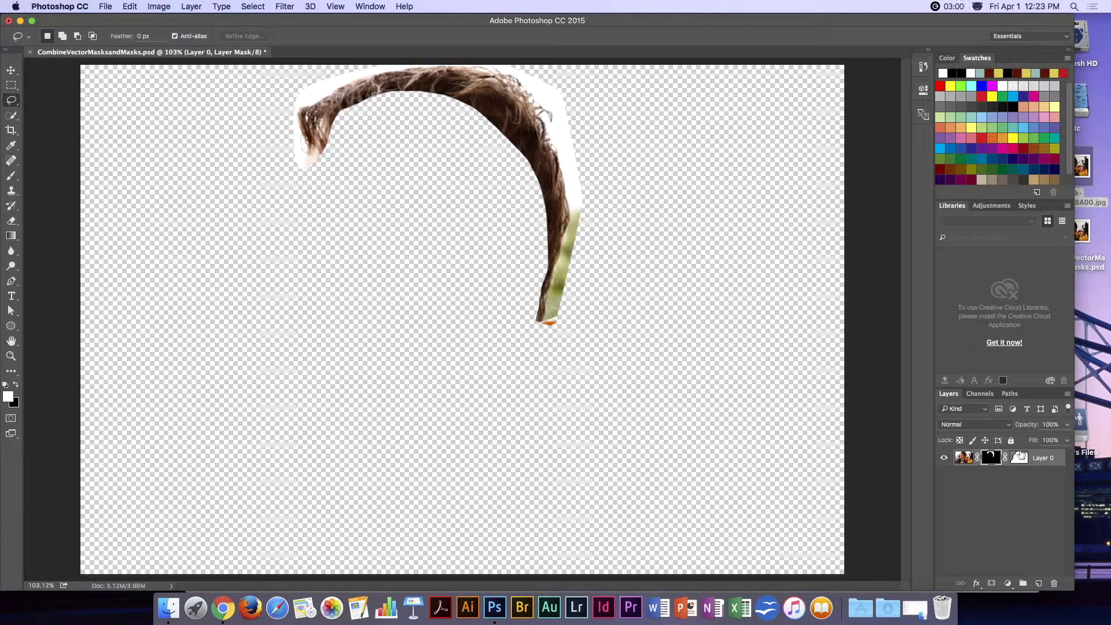
click(1021, 459)
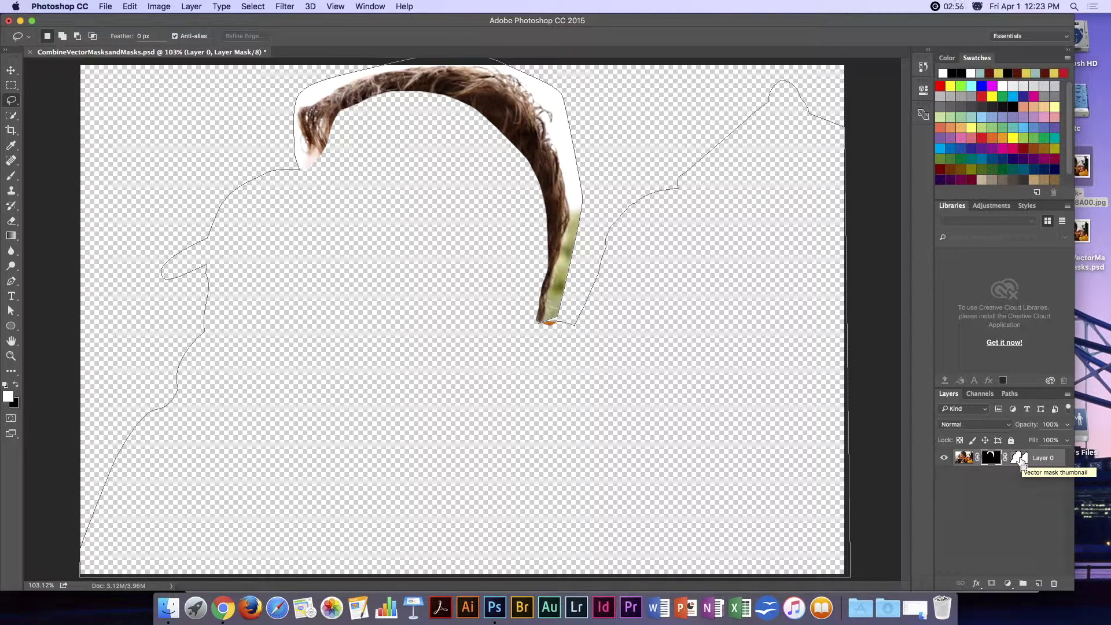
super+click(1020, 460)
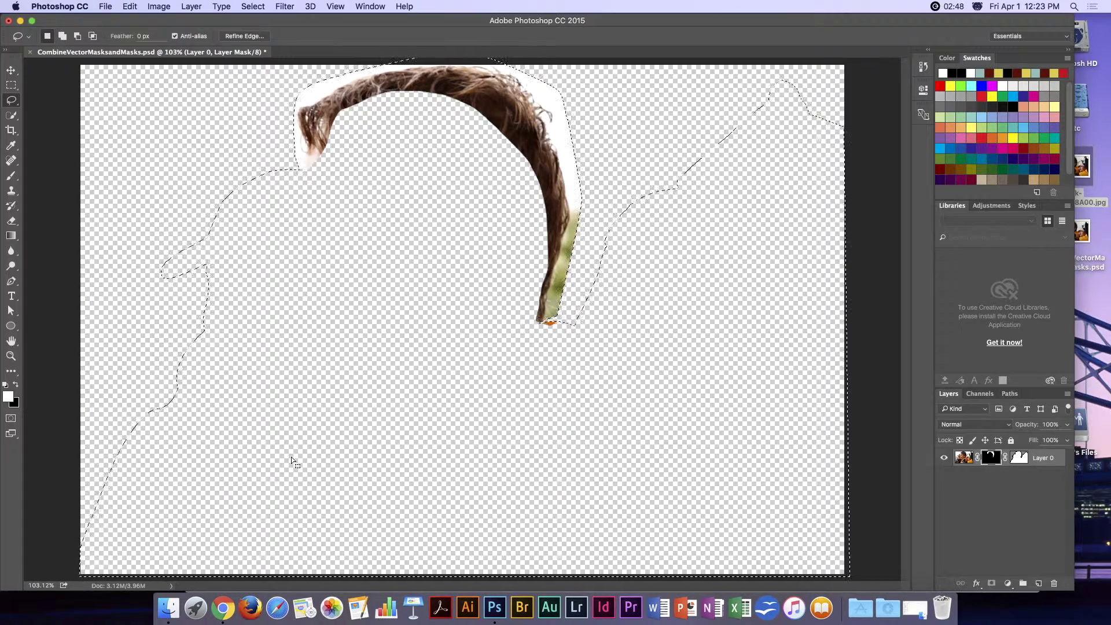
key(alt+BackSpace)
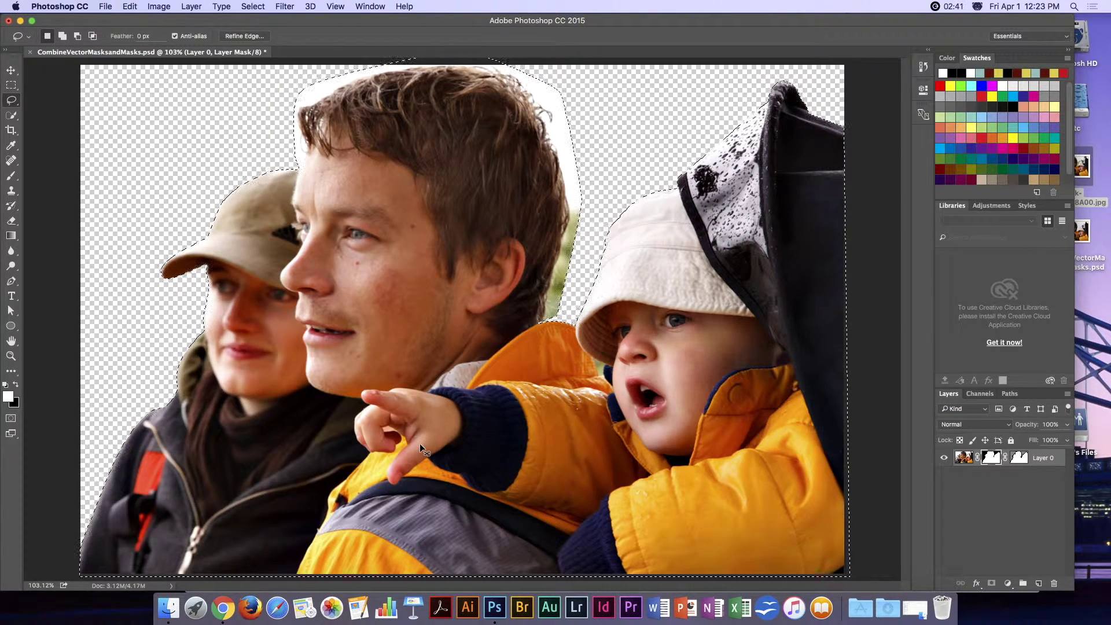
key(super+d)
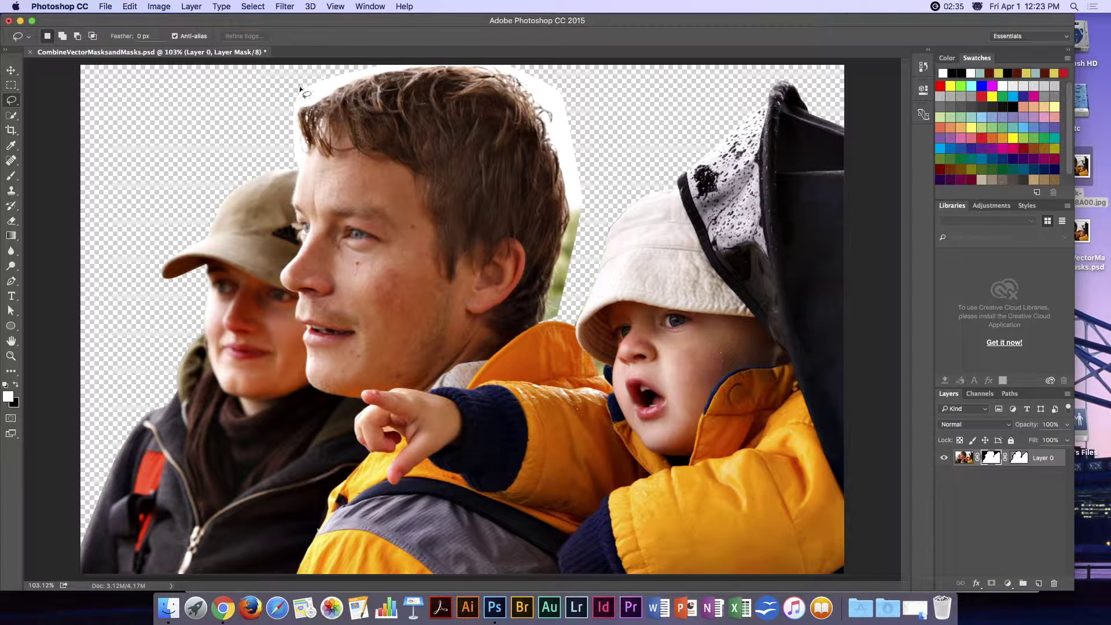
Refine the layer mask with Smart Radius at 1.4 px, brushing along the man's hairline
click(253, 7)
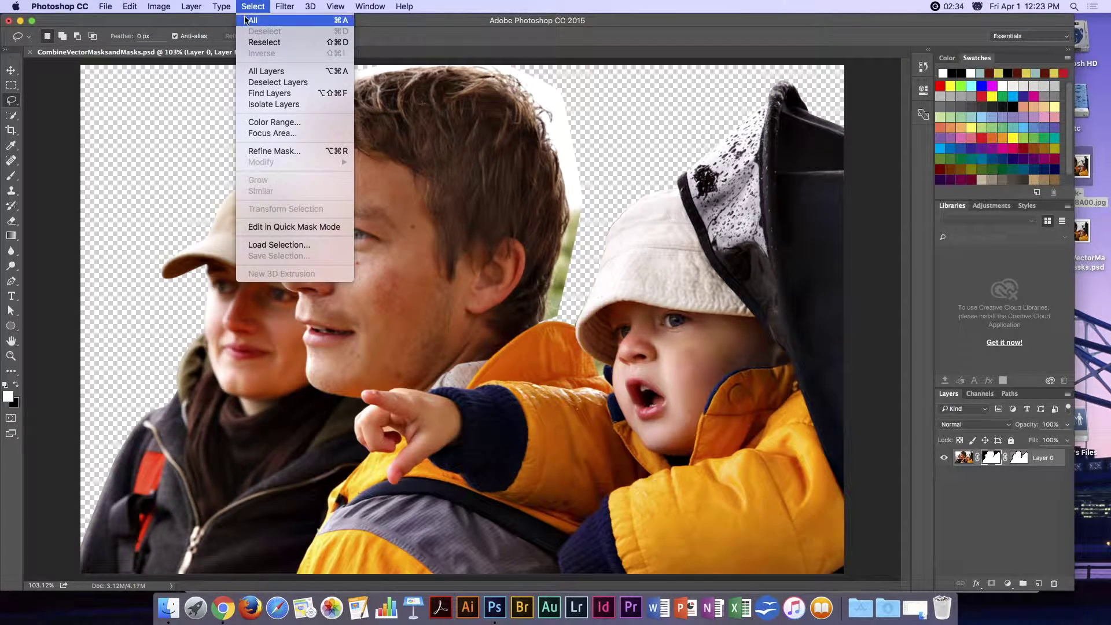
click(266, 151)
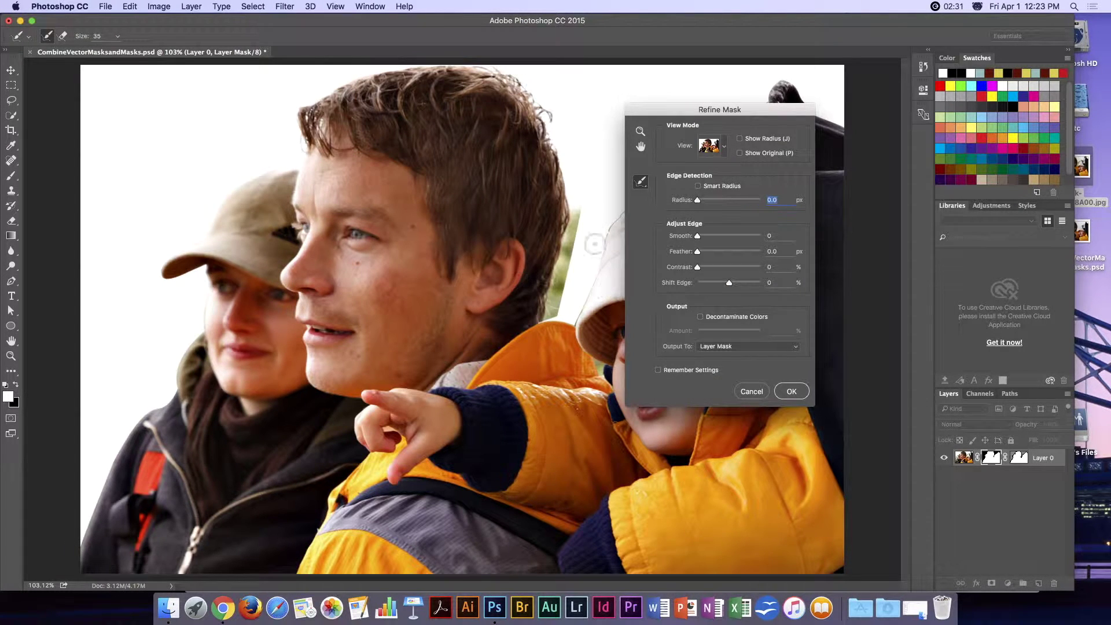
drag(721, 109, 770, 101)
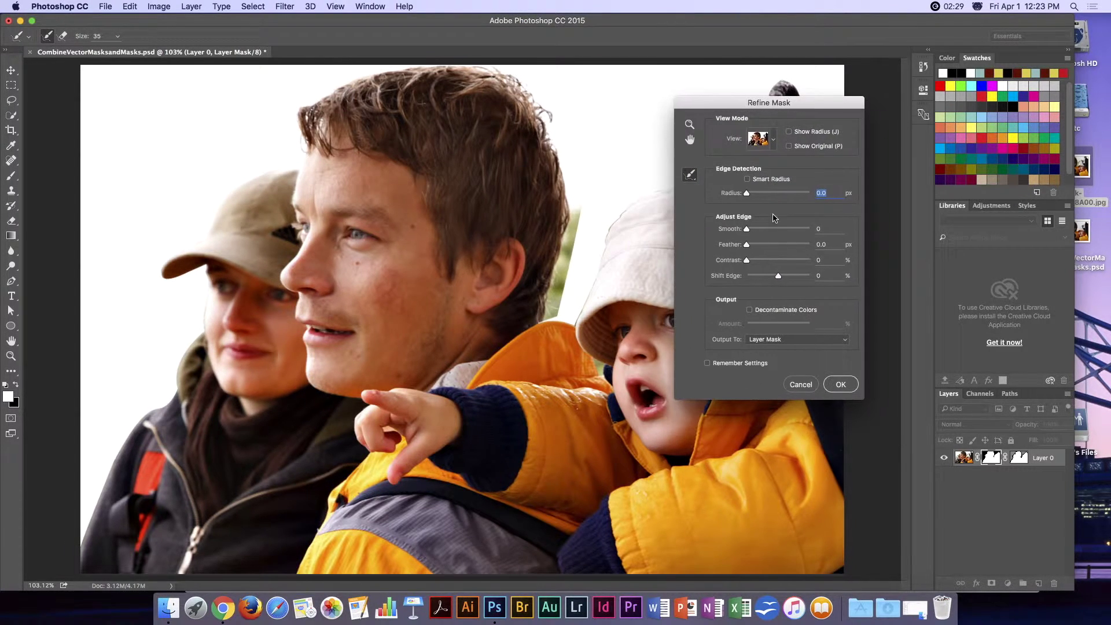
click(747, 179)
drag(746, 197, 752, 197)
mouse_move(298, 141)
mouse_down()
mouse_move(303, 104)
mouse_move(309, 120)
mouse_move(319, 102)
mouse_move(337, 103)
mouse_move(335, 89)
mouse_move(424, 74)
mouse_move(397, 69)
mouse_move(466, 68)
mouse_move(529, 92)
mouse_move(489, 67)
mouse_move(523, 95)
mouse_move(526, 83)
mouse_move(527, 107)
mouse_move(549, 117)
mouse_move(541, 140)
mouse_move(547, 121)
mouse_move(555, 147)
mouse_move(562, 137)
mouse_move(560, 190)
mouse_move(572, 166)
mouse_move(570, 236)
mouse_move(573, 208)
mouse_move(576, 217)
mouse_move(537, 318)
mouse_move(556, 310)
mouse_move(580, 215)
mouse_up()
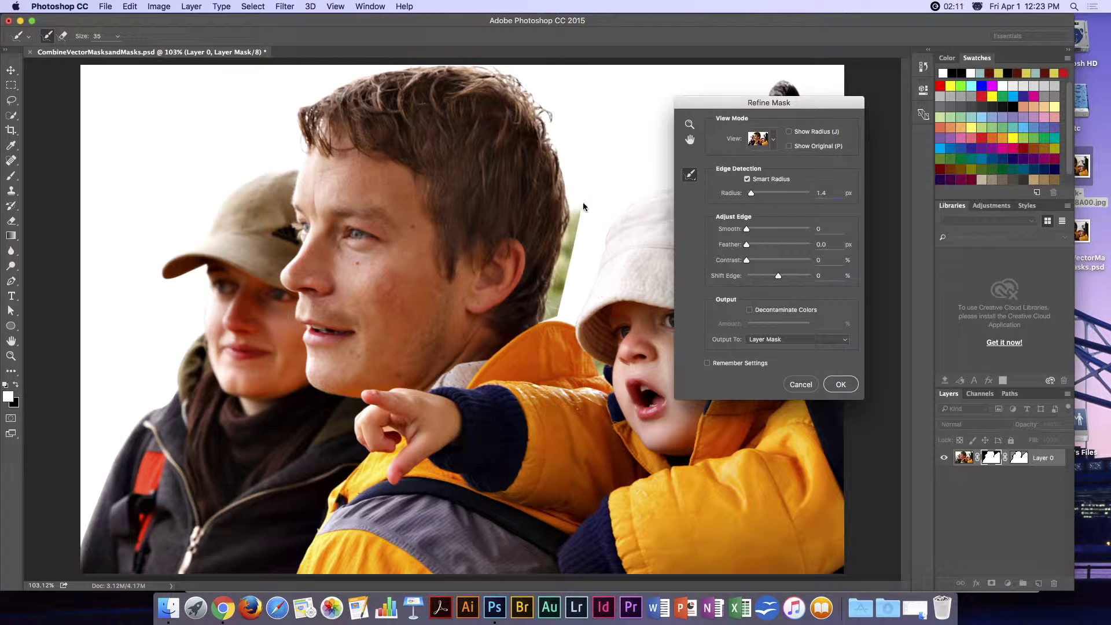
mouse_move(528, 290)
mouse_down()
mouse_move(544, 303)
mouse_move(575, 169)
mouse_up()
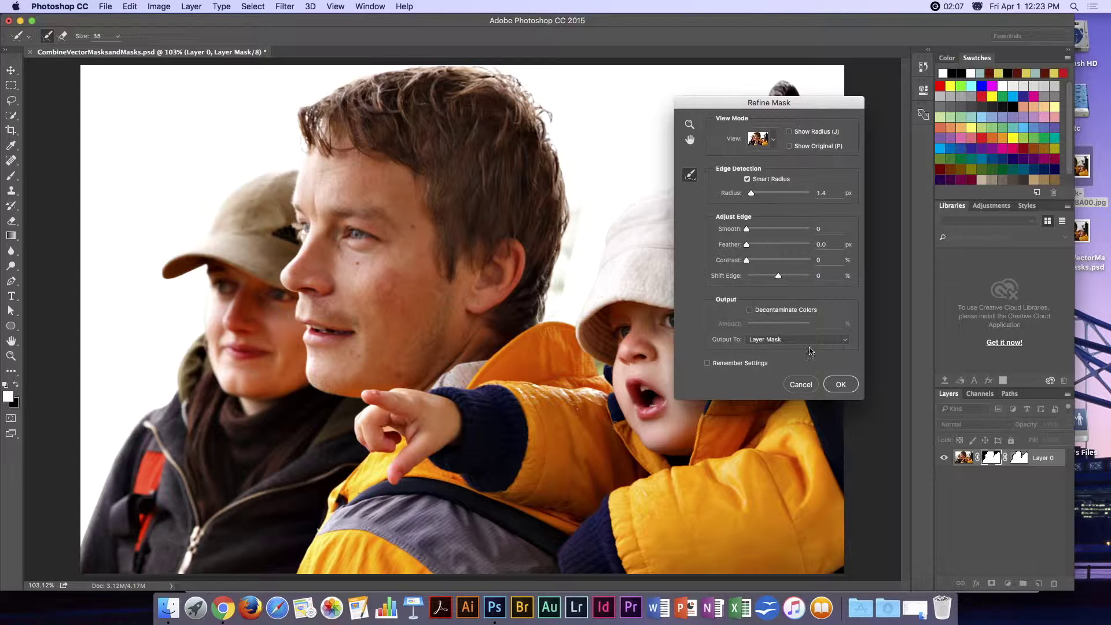
click(839, 383)
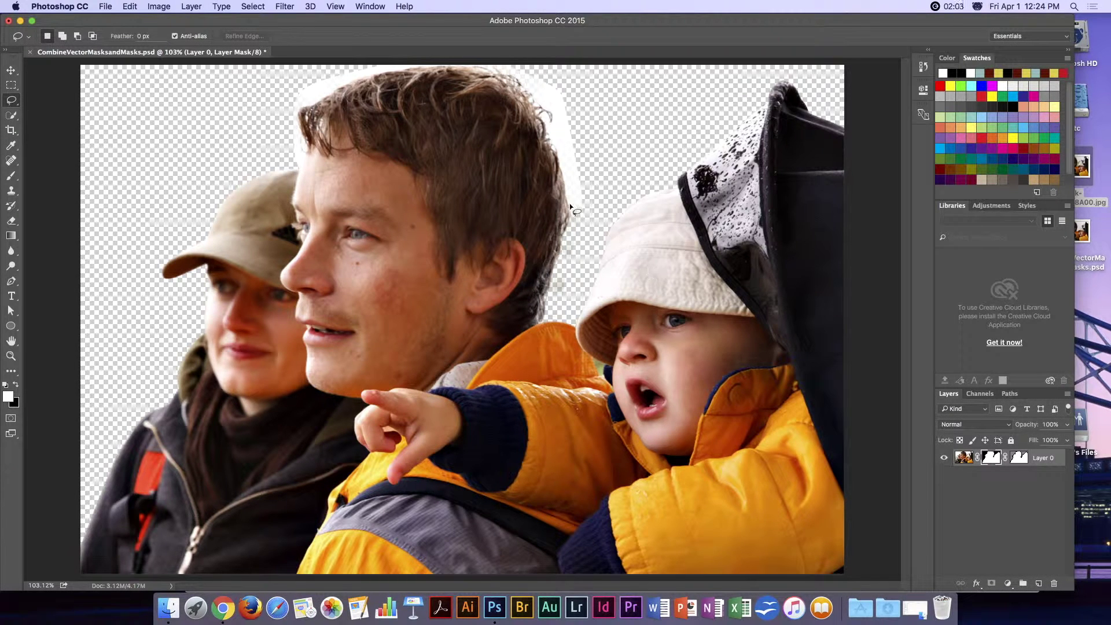
Reopen Refine Mask and brush along the back, top and left of the man's hair
click(11, 175)
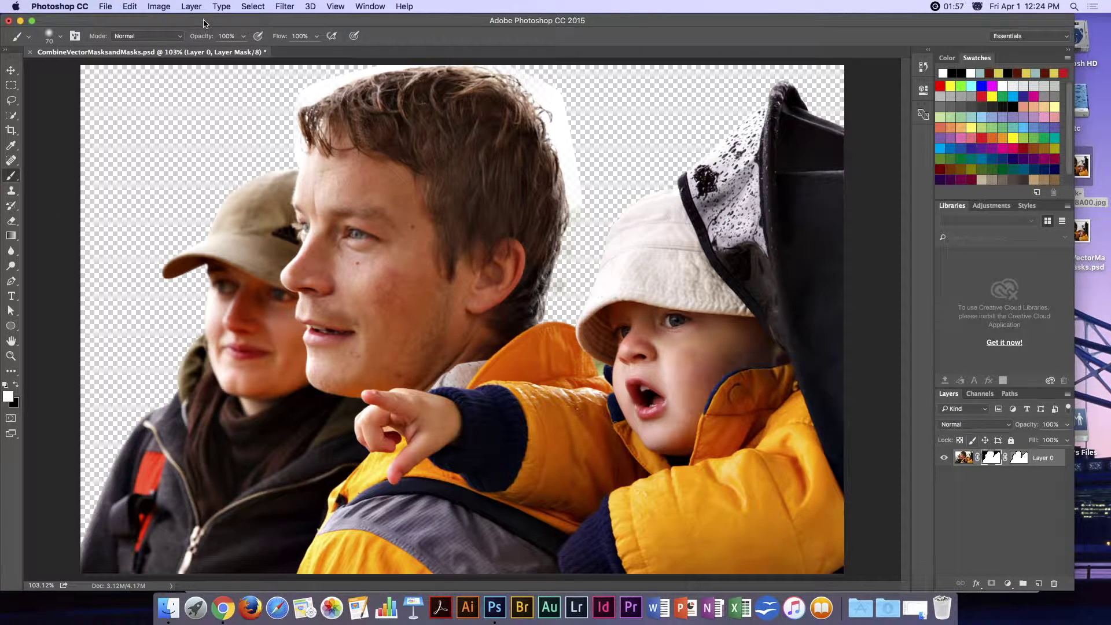
click(253, 7)
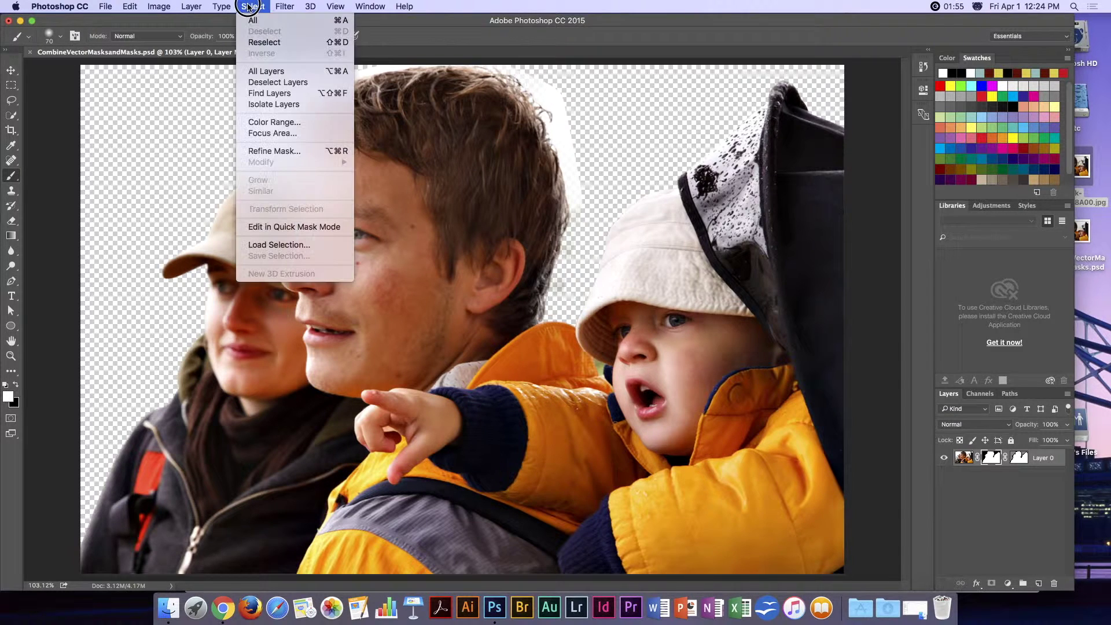
click(268, 151)
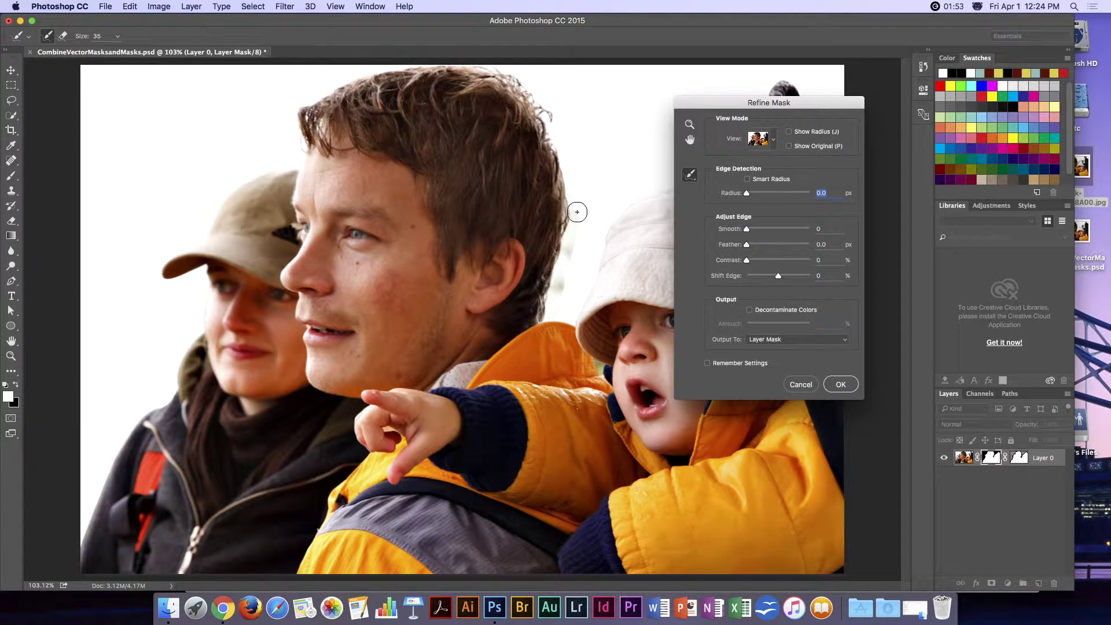
mouse_move(565, 153)
mouse_down()
mouse_move(583, 218)
mouse_move(542, 108)
mouse_move(584, 206)
mouse_move(585, 155)
mouse_move(563, 98)
mouse_move(554, 139)
mouse_move(528, 79)
mouse_move(577, 133)
mouse_move(516, 79)
mouse_move(501, 82)
mouse_move(549, 76)
mouse_move(464, 59)
mouse_move(518, 67)
mouse_move(555, 139)
mouse_move(558, 98)
mouse_move(594, 175)
mouse_move(566, 186)
mouse_up()
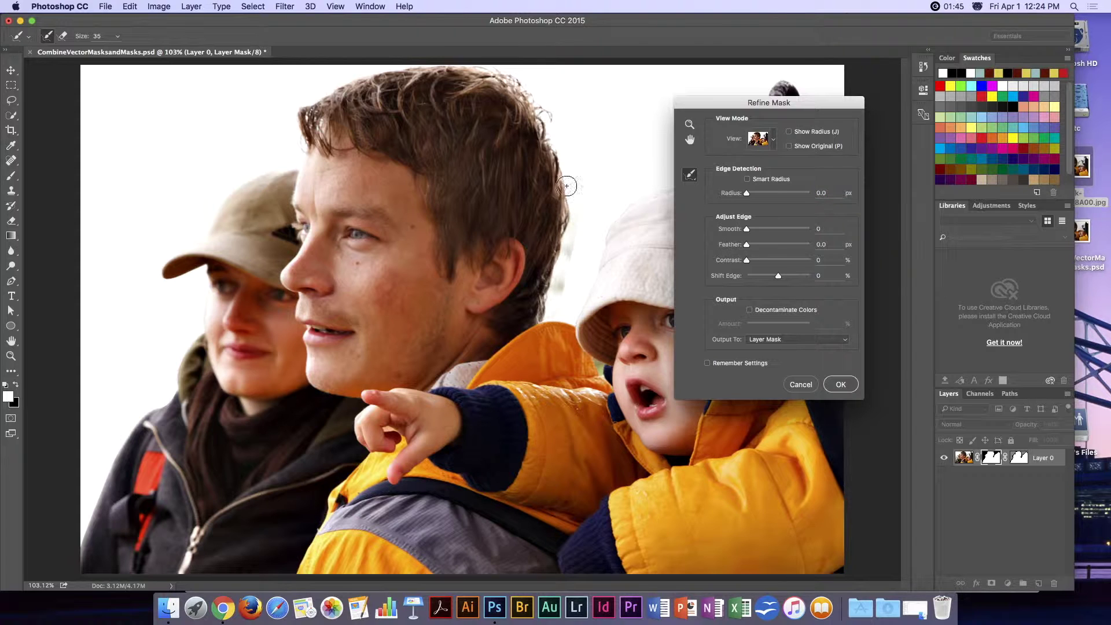
mouse_move(438, 70)
mouse_down()
mouse_move(361, 72)
mouse_move(305, 114)
mouse_move(331, 82)
mouse_move(295, 120)
mouse_move(307, 88)
mouse_move(284, 117)
mouse_move(296, 81)
mouse_move(305, 98)
mouse_move(363, 74)
mouse_move(300, 136)
mouse_up()
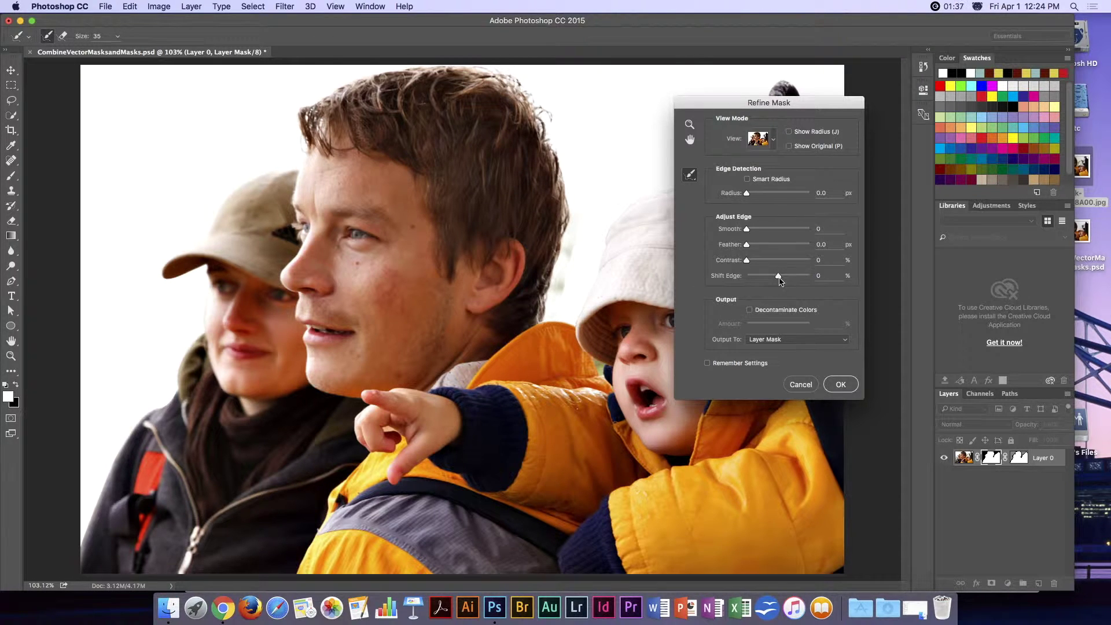
Set Shift Edge to -13% and Decontaminate Colors to 72%, outputting a new layer with mask
drag(778, 280, 776, 278)
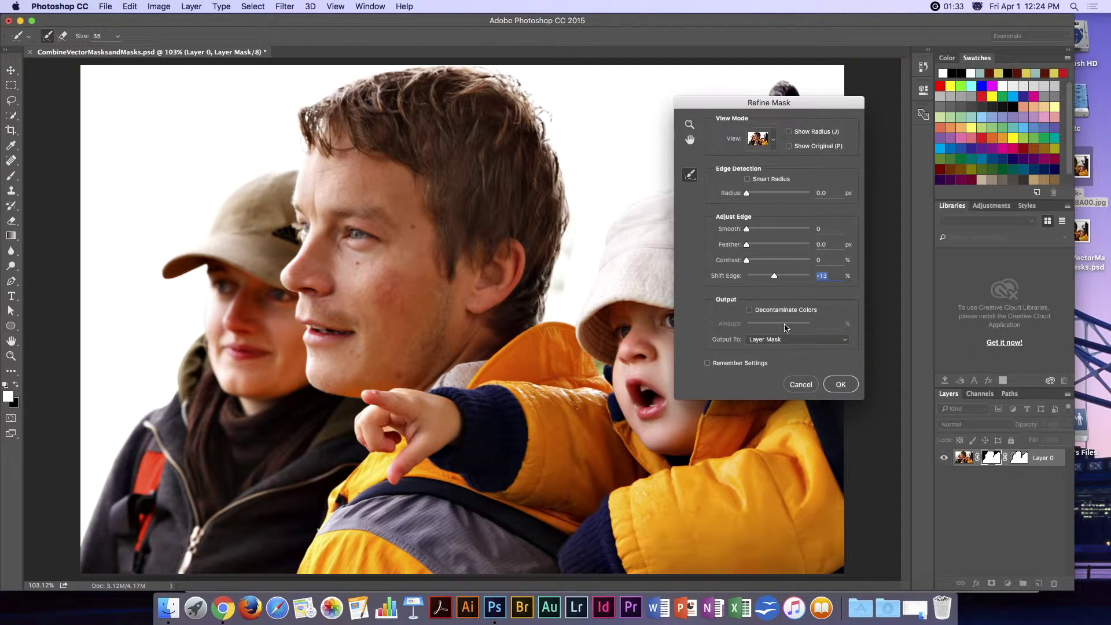
click(762, 314)
drag(778, 327, 793, 326)
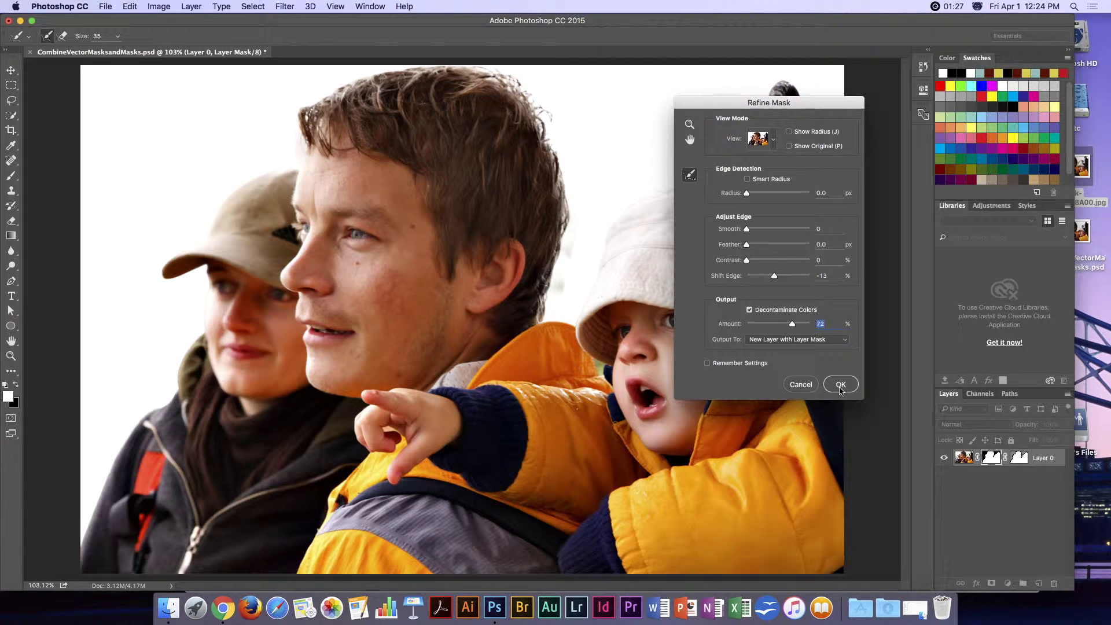
click(795, 345)
click(792, 339)
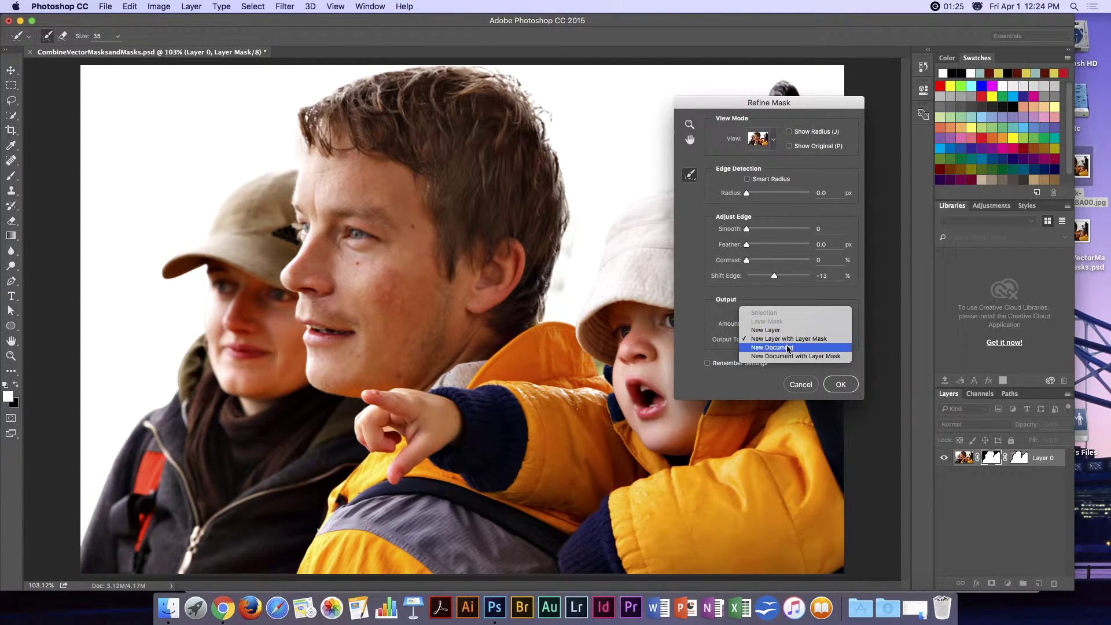
click(838, 384)
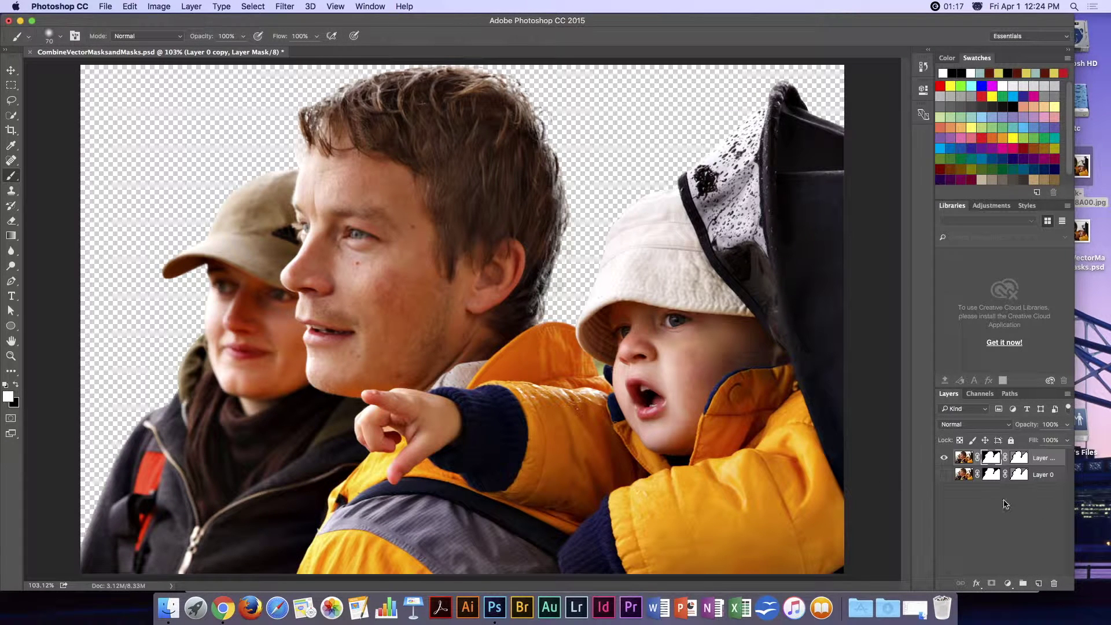
Drag the original Layer 0 to the trash, leaving only Layer 0 copy
drag(1042, 481, 1057, 581)
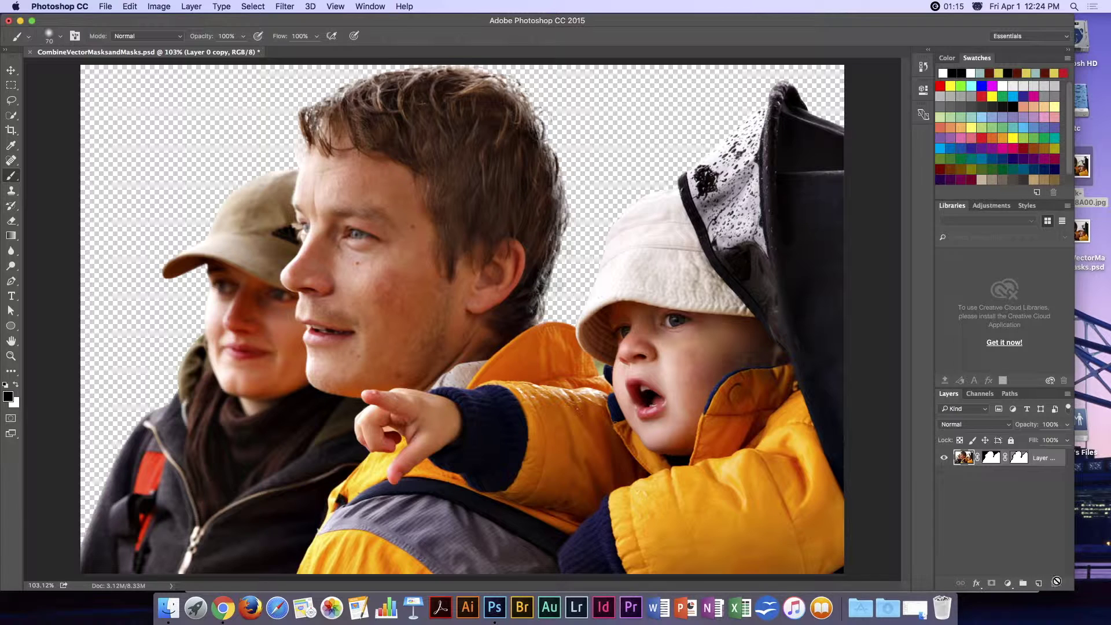